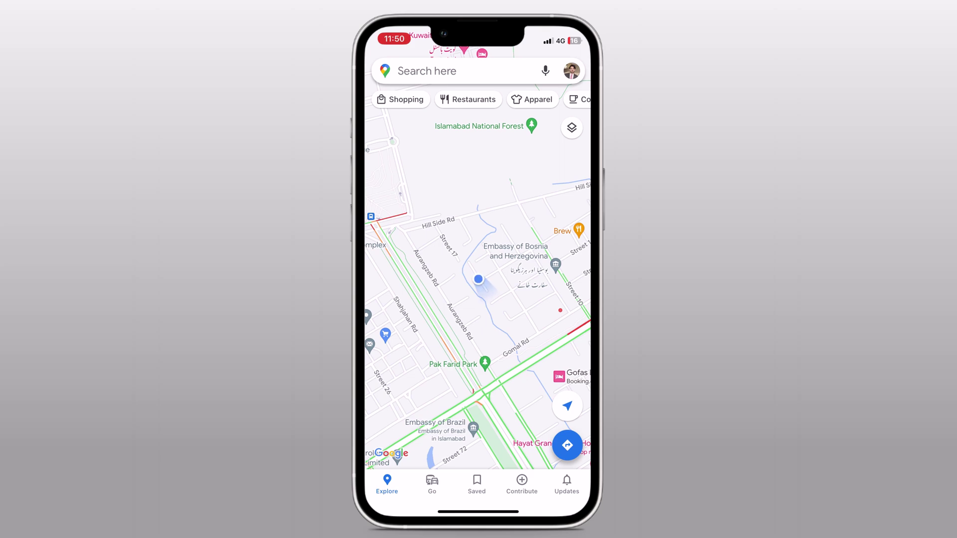
Leave Google Maps and send a 15-minute live location in the WhatsApp chat with the contact.
left_click_drag(478, 511, 477, 299)
left_click(505, 318)
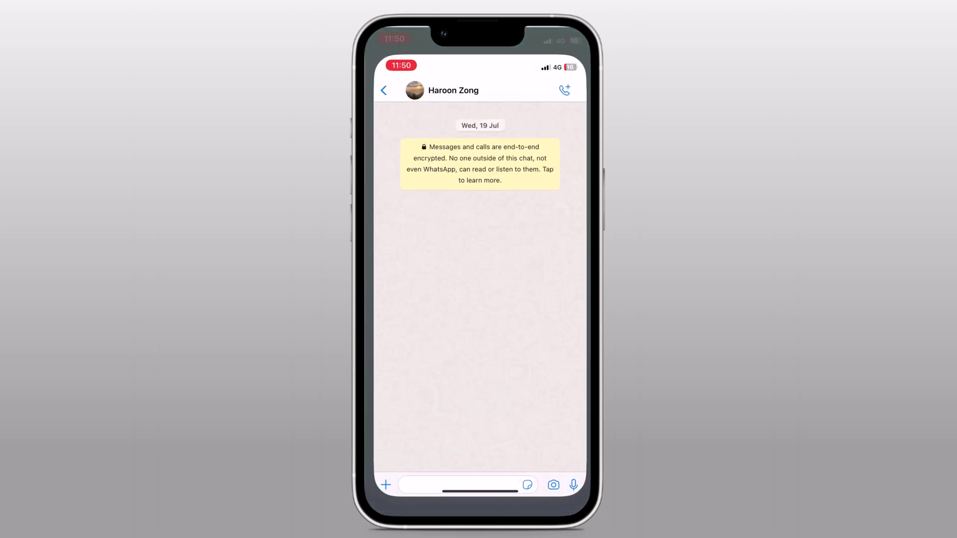
left_click(377, 486)
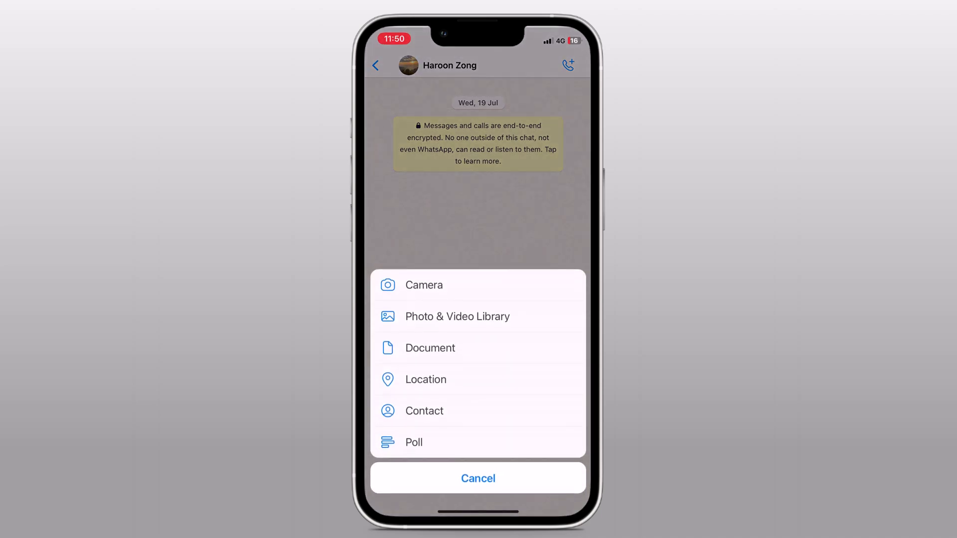
left_click(426, 379)
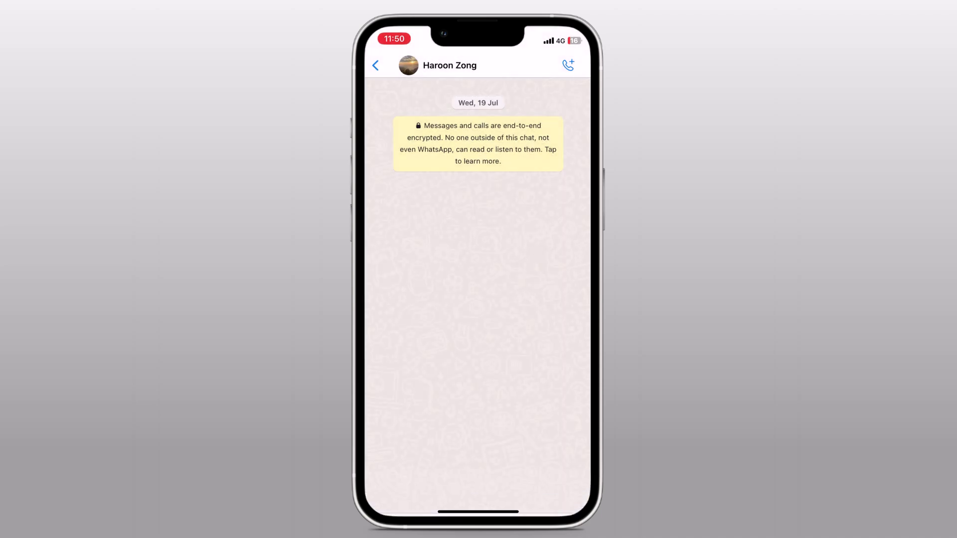
left_click(438, 324)
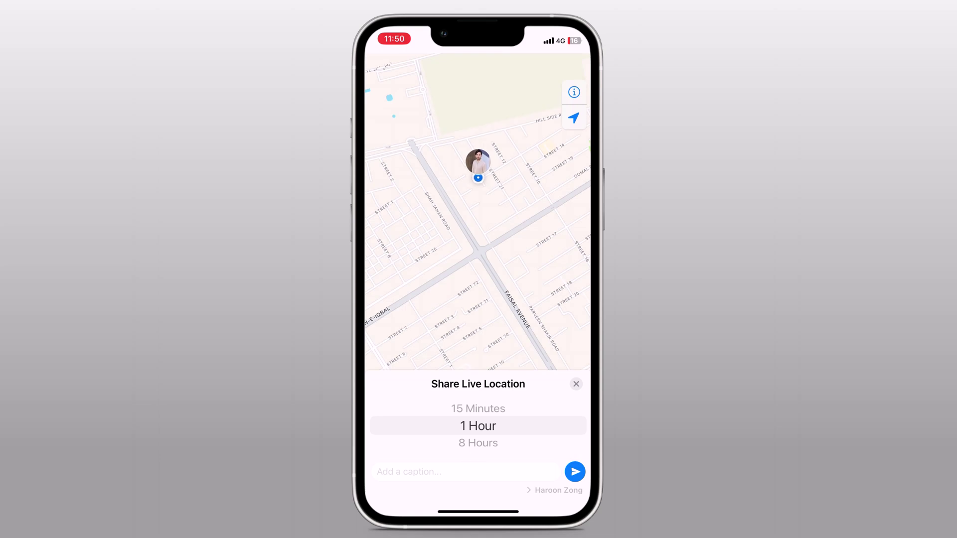
left_click(478, 408)
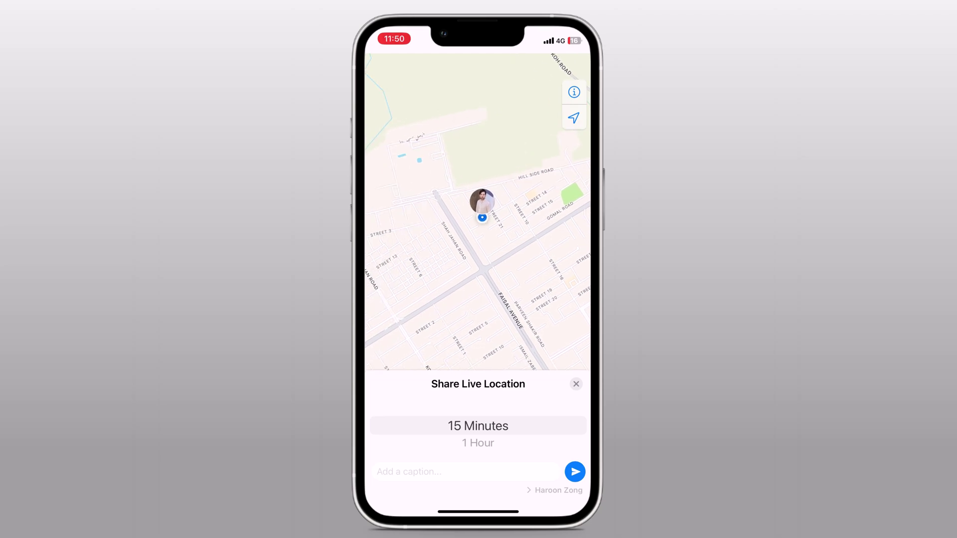
left_click(574, 471)
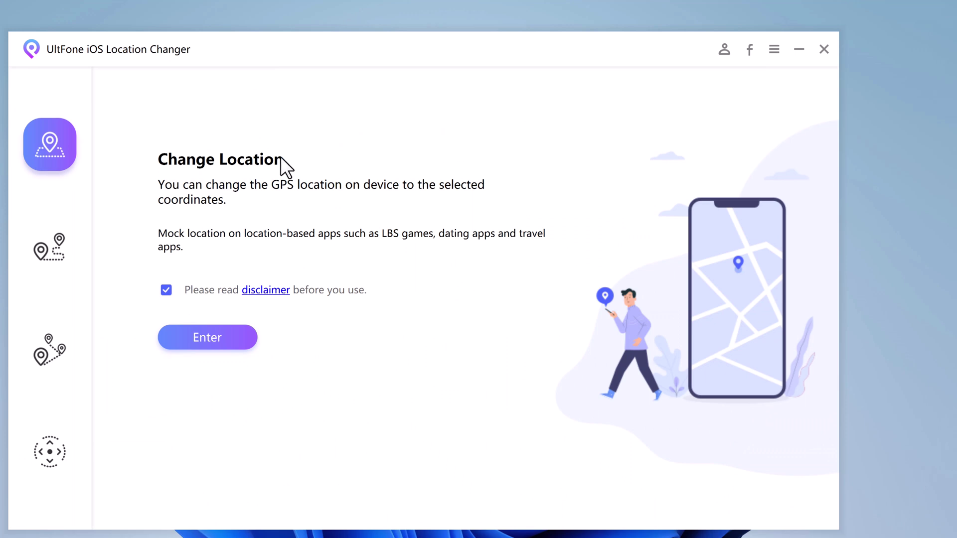
left_click(43, 257)
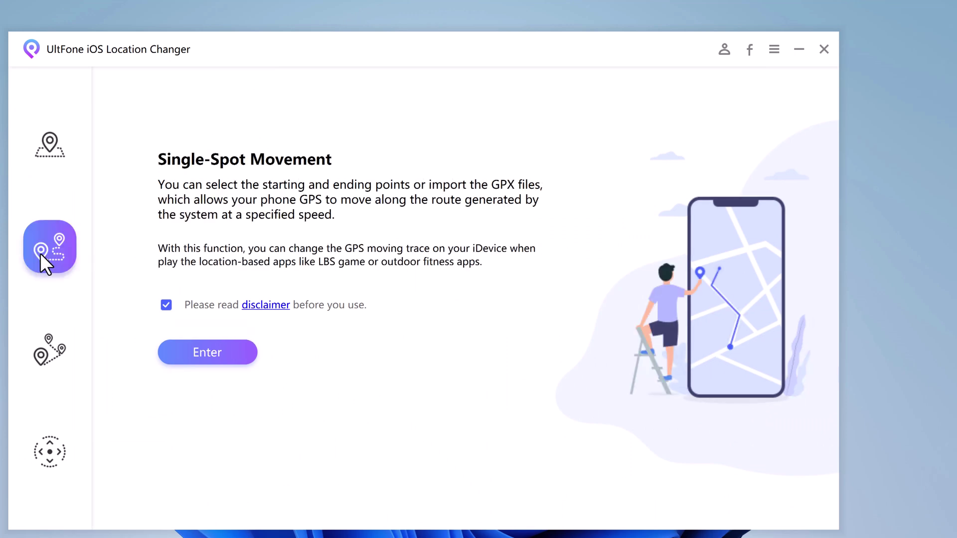
left_click(59, 357)
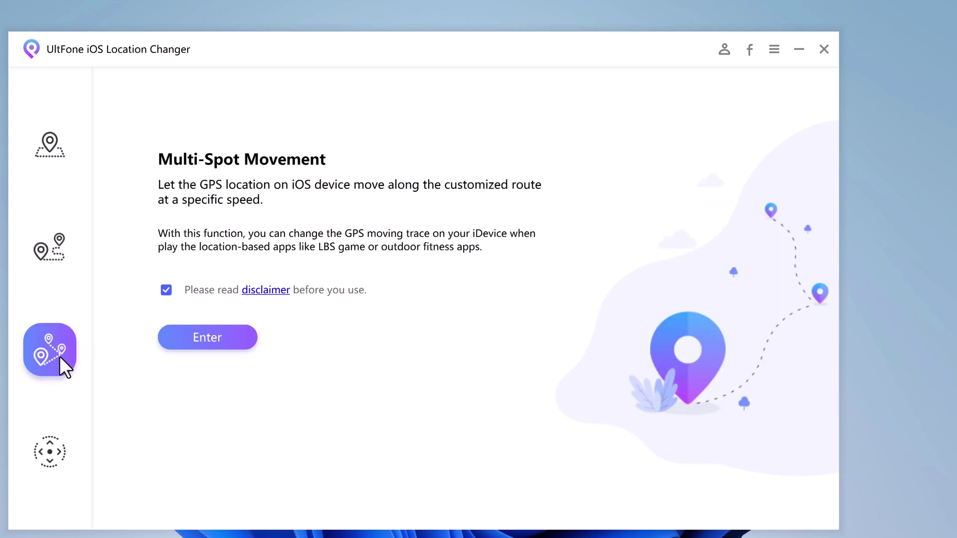
left_click(53, 462)
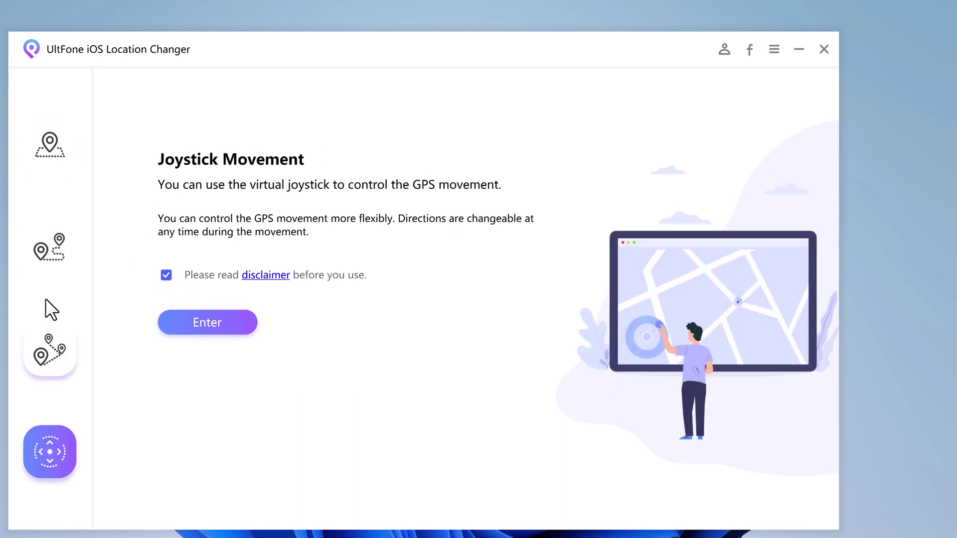
left_click(58, 145)
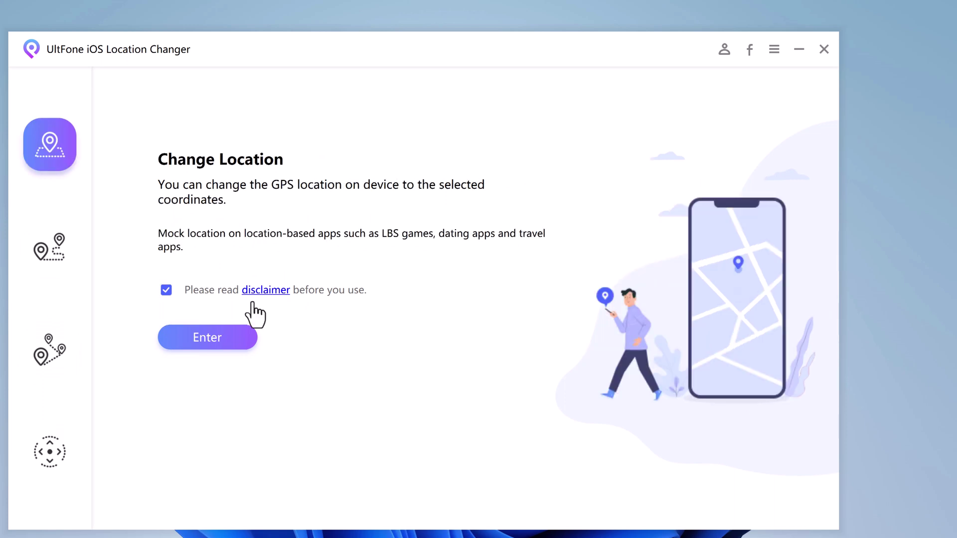
Enter Change Location mode and connect the Wi-Fi iPhone to show its Islamabad location map.
left_click(227, 344)
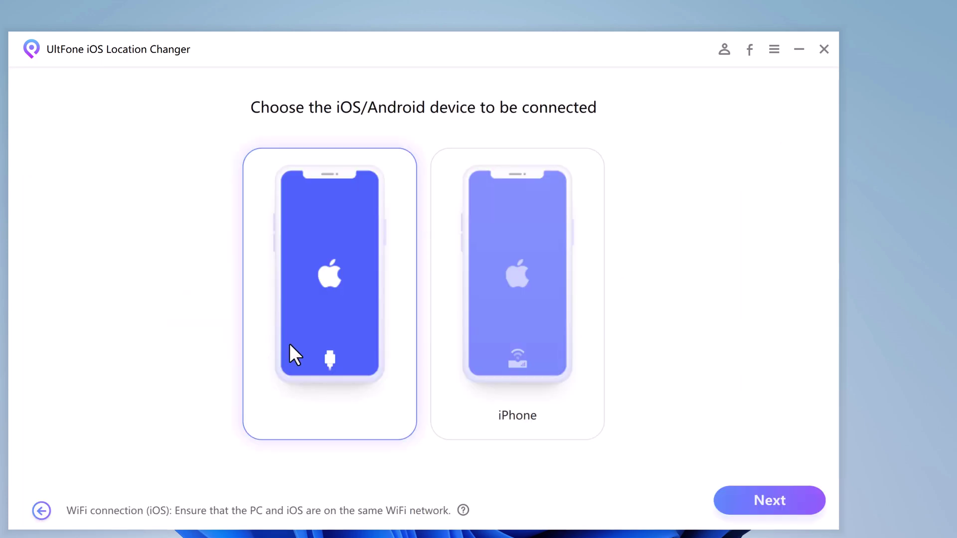
left_click(563, 306)
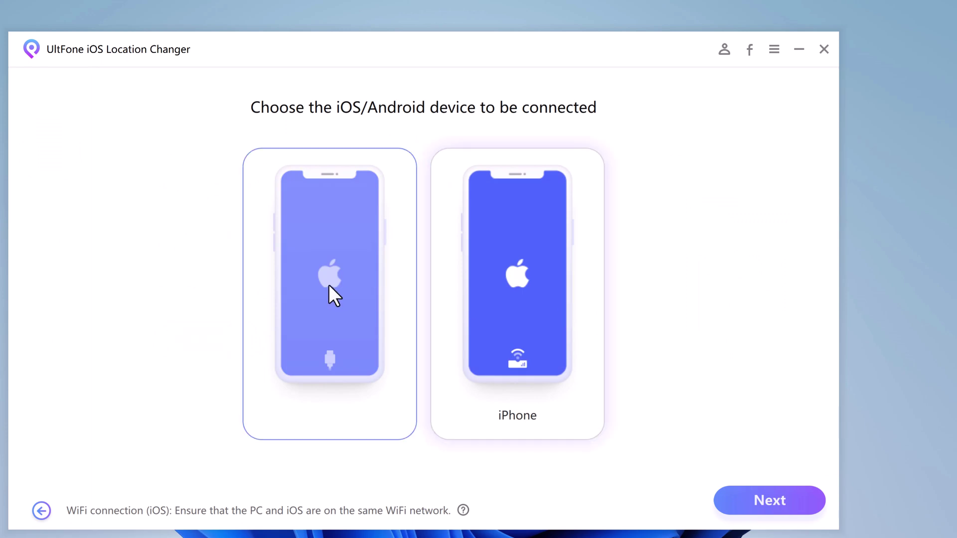
left_click(732, 497)
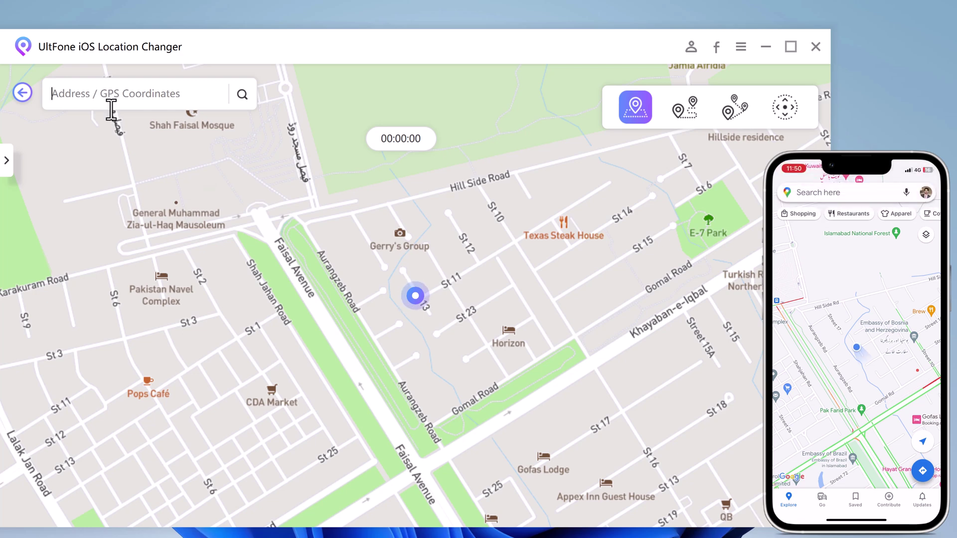
Search 'dubai', pick Dubai, United Arab Emirates, and teleport the iPhone to Golden Fish Restaurant.
type("dubai")
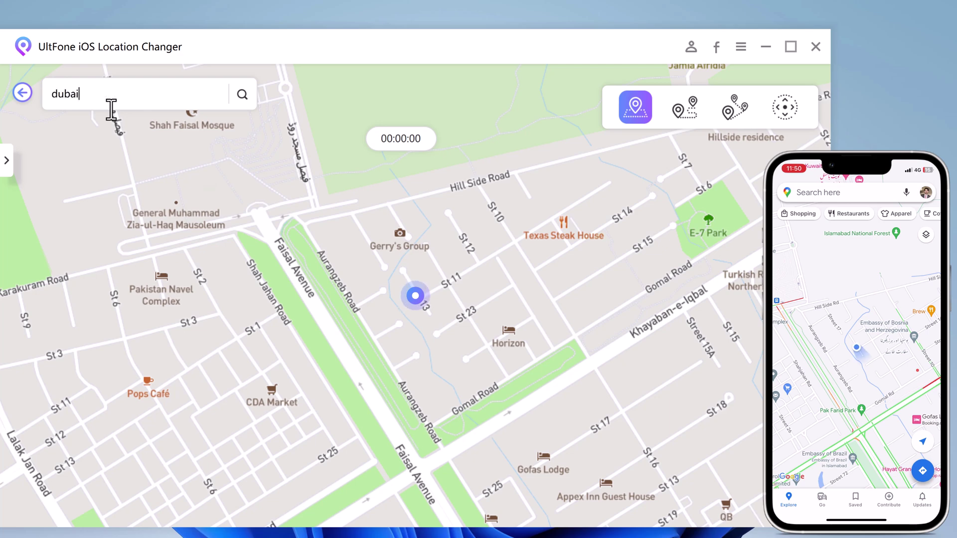
left_click(241, 95)
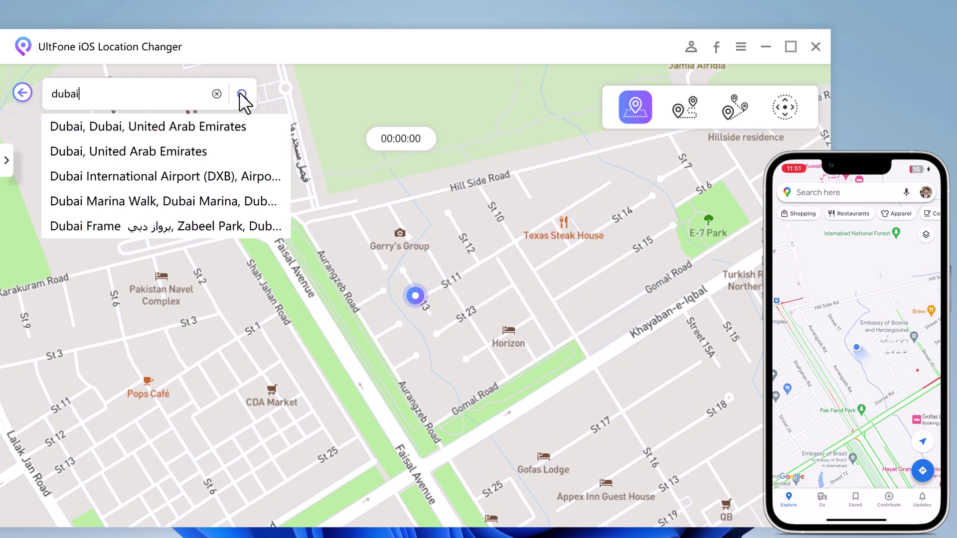
left_click(191, 144)
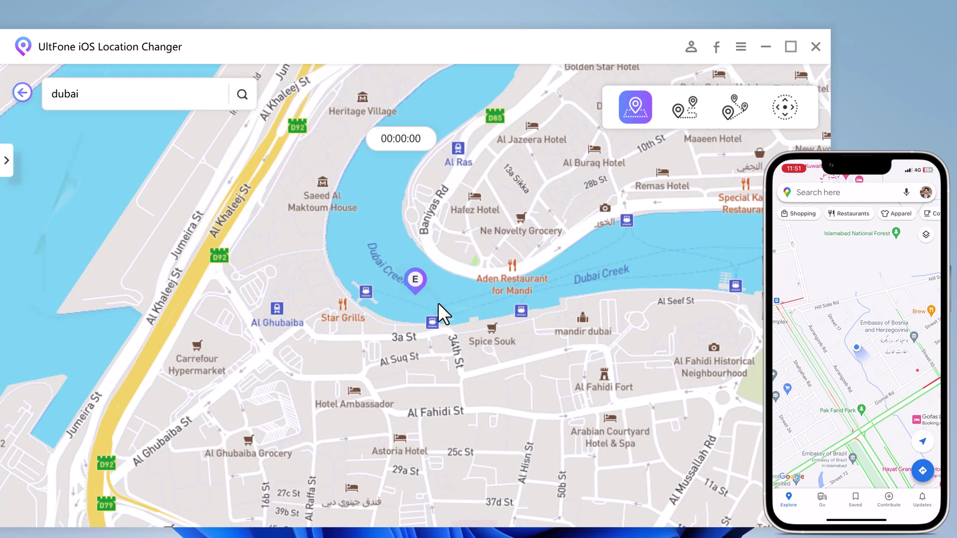
left_click(7, 160)
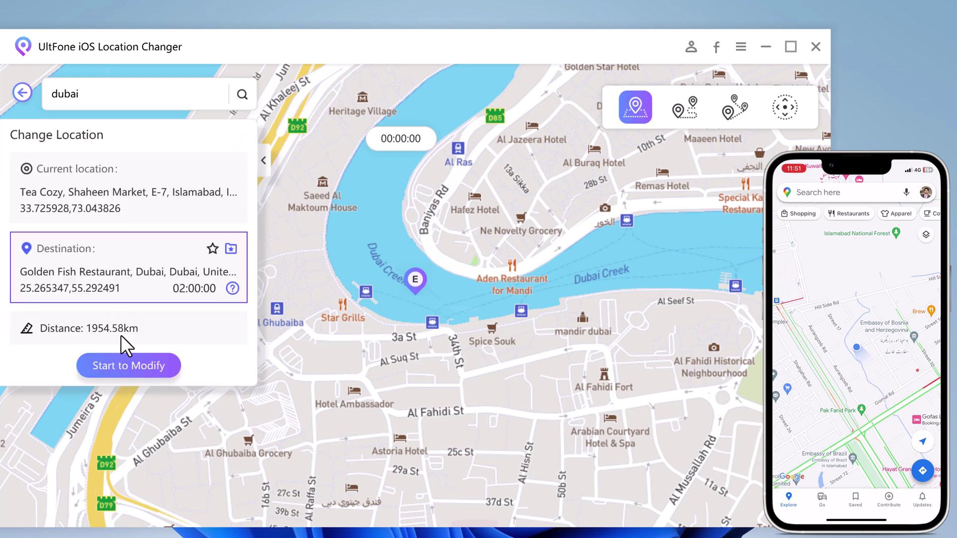
left_click(132, 364)
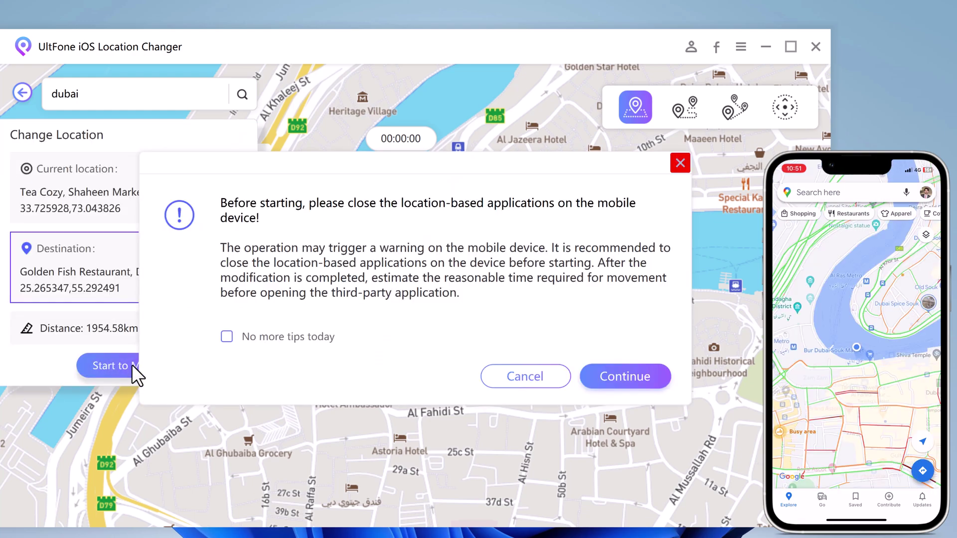
left_click(633, 376)
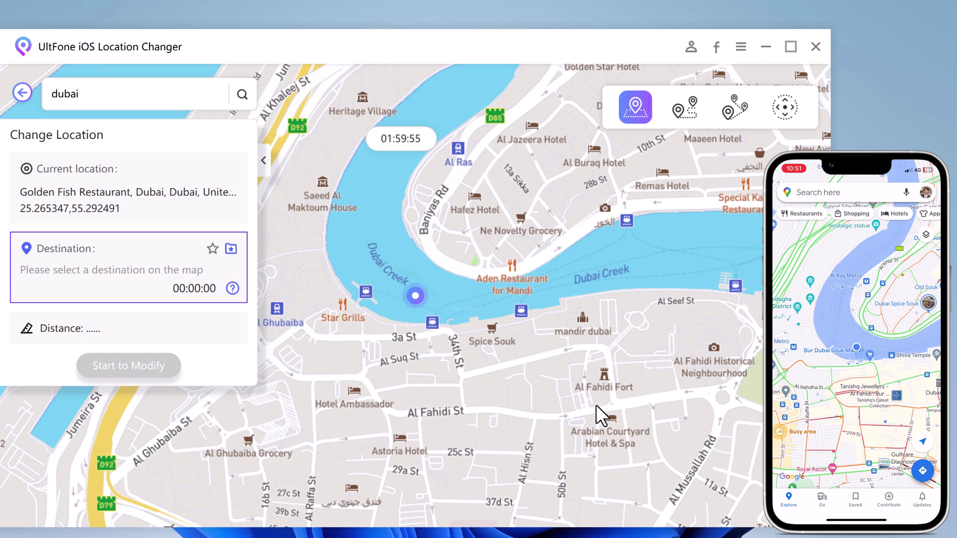
Move the iPhone's location to 25.263831,55.297494, just north of Al Fahidi Fort.
left_click(608, 400)
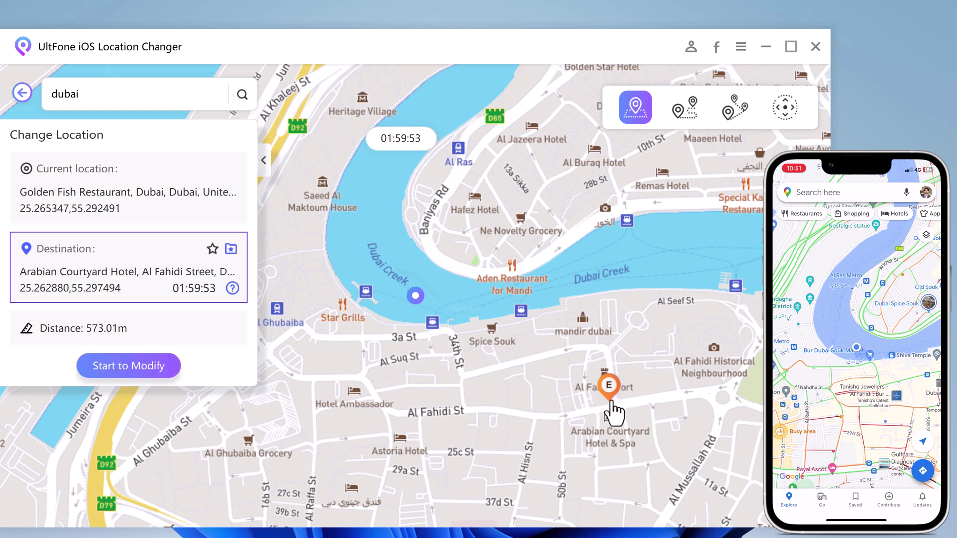
left_click(609, 359)
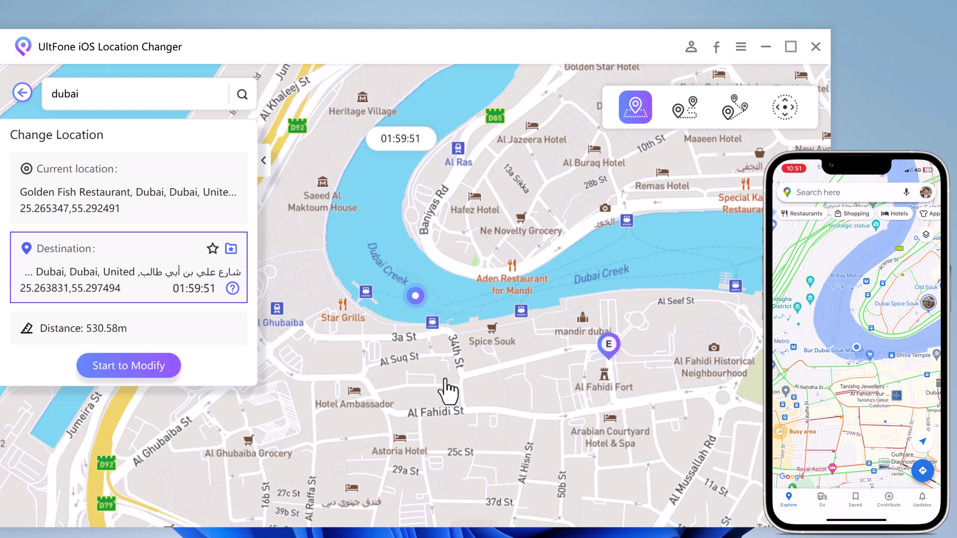
left_click(124, 365)
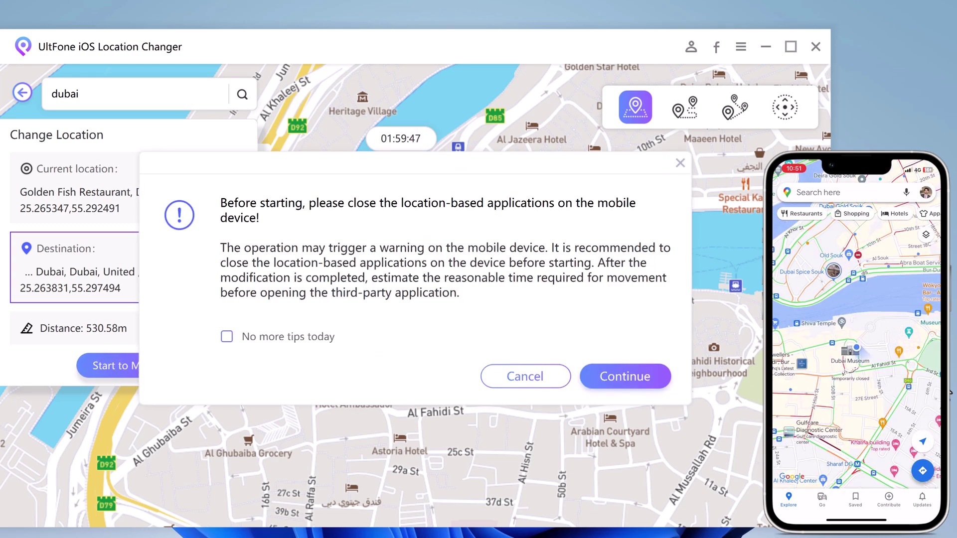
left_click(621, 374)
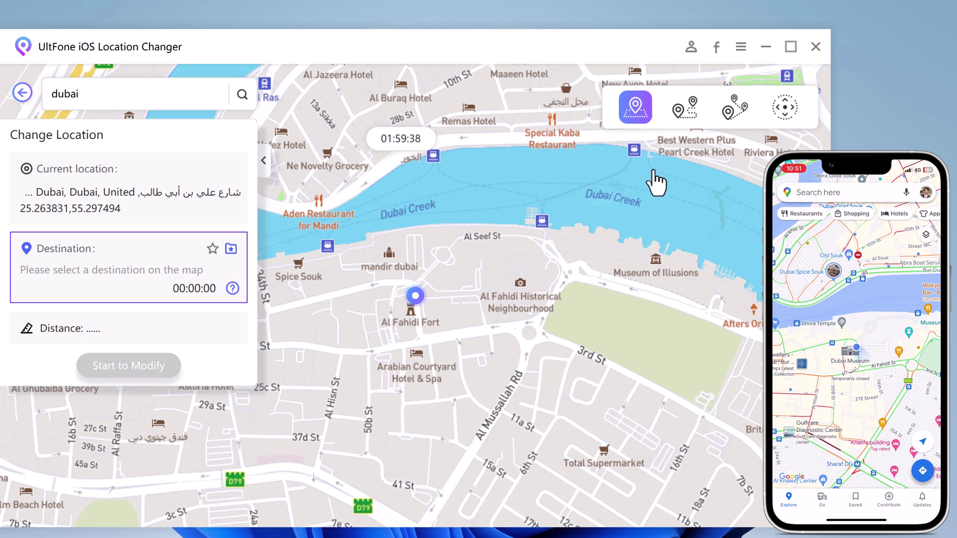
Plan a single-spot route to Al Thuraiya Mall at 5 m/s, repeated 2 times, and start it.
left_click(682, 115)
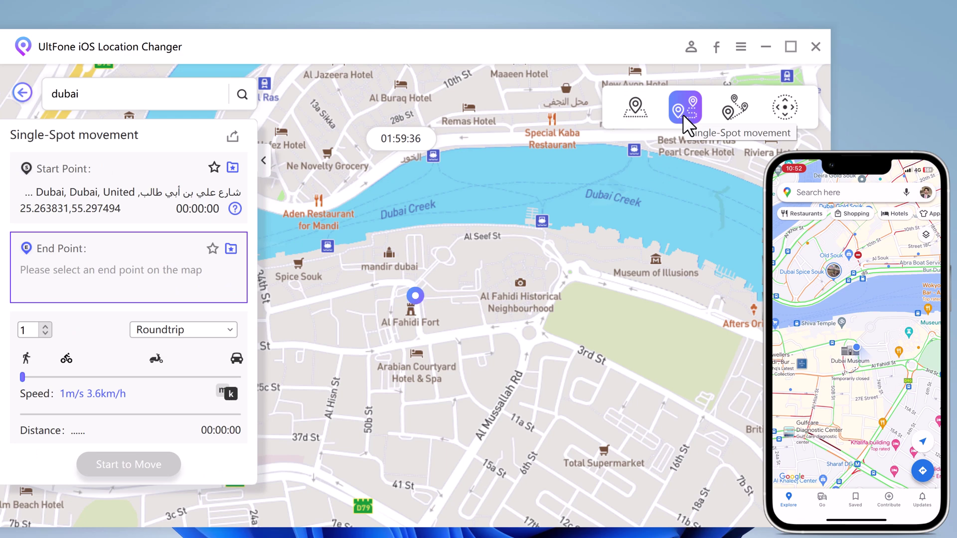
left_click(426, 345)
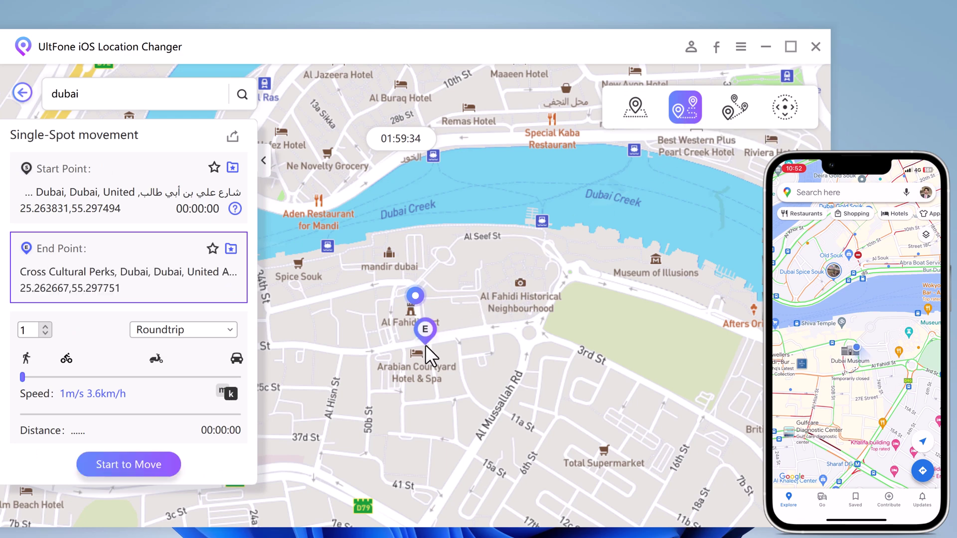
left_click(435, 371)
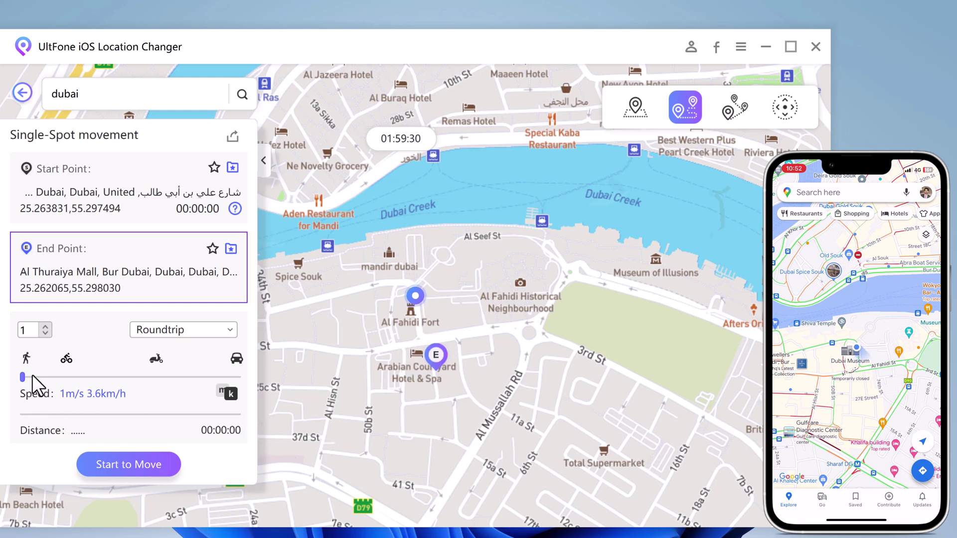
left_click(51, 377)
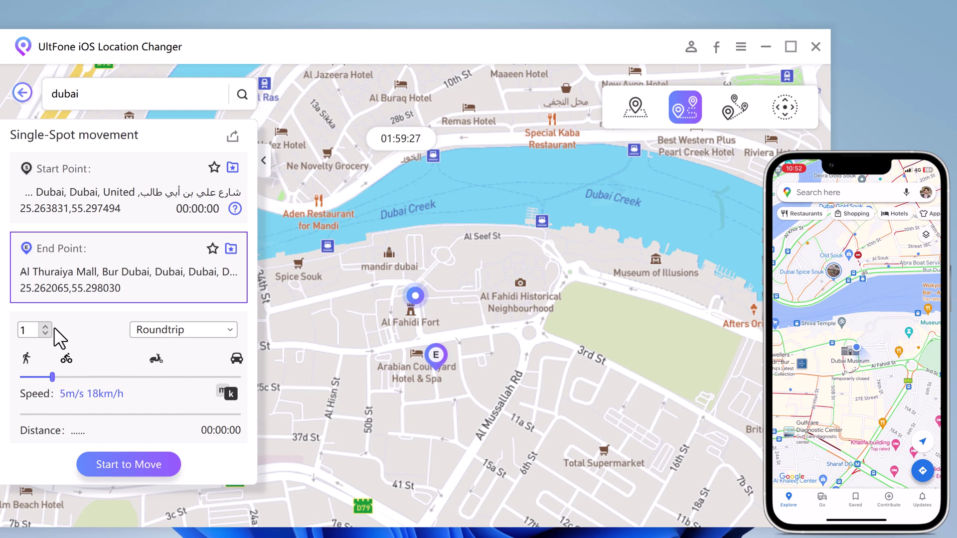
left_click(39, 327)
left_click(124, 462)
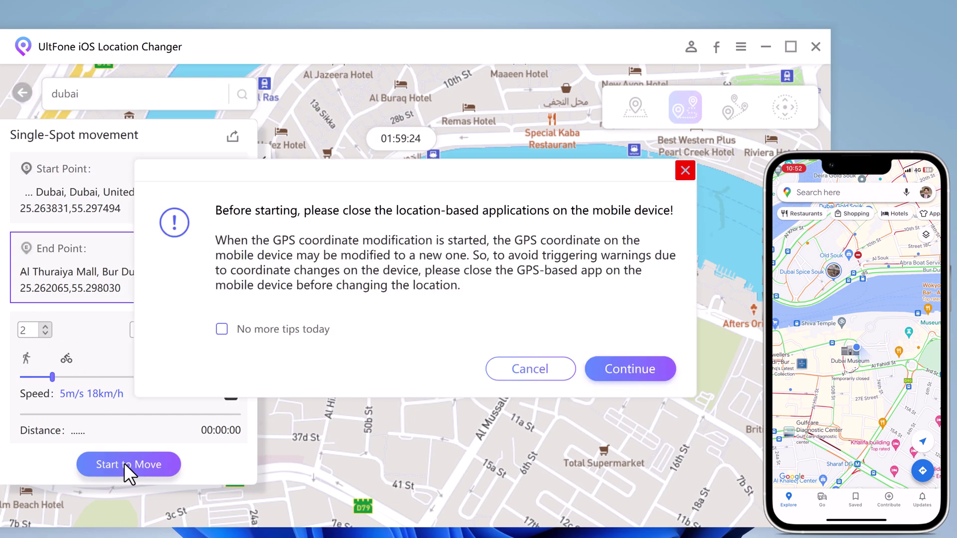
Confirm the warning to begin moving along the 1.16 km route.
left_click(650, 363)
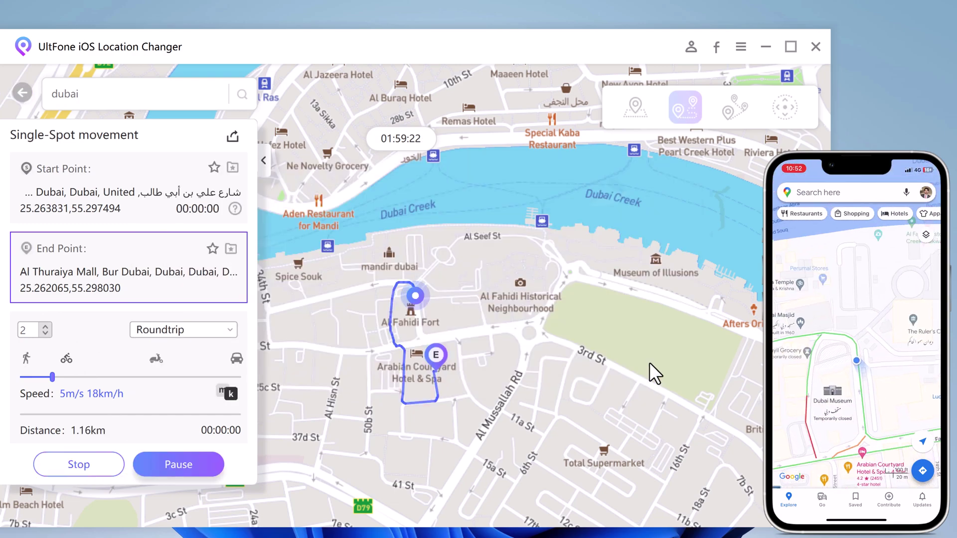